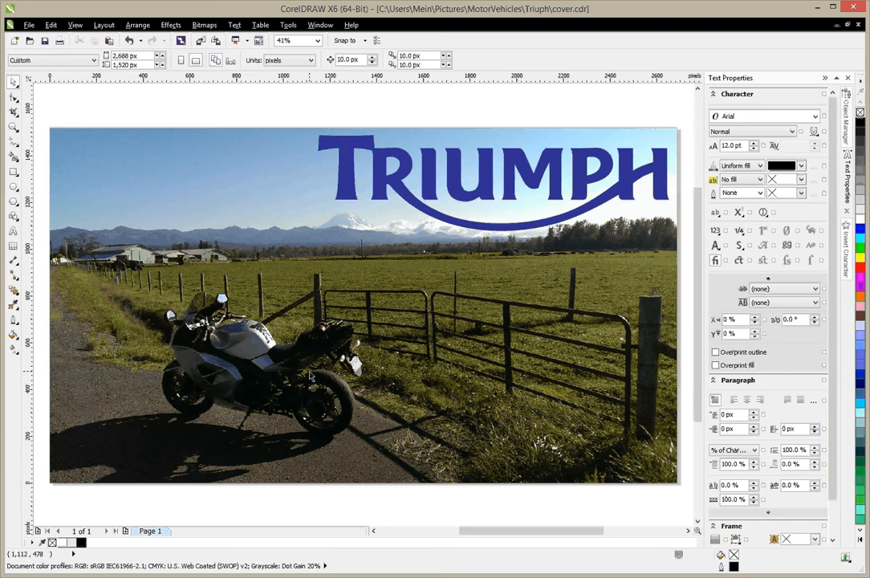
# Step: Give the TRIUMPH logo a white outline 8 px wide
pyautogui.click(346, 148)
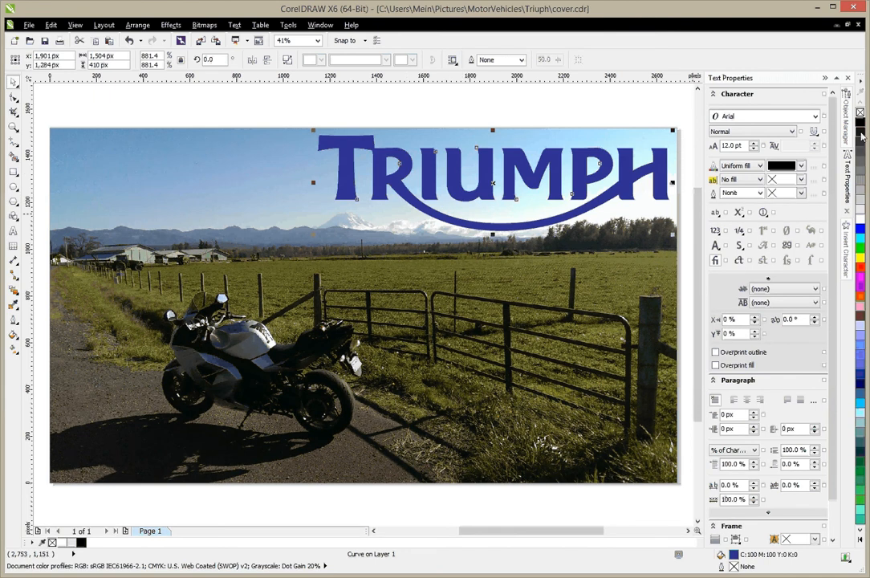
pyautogui.rightClick(859, 224)
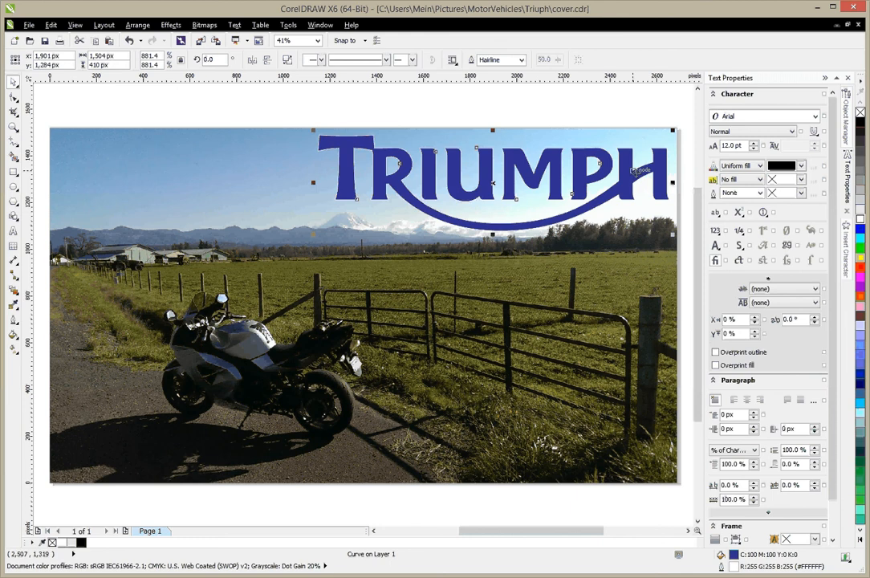
pyautogui.click(524, 64)
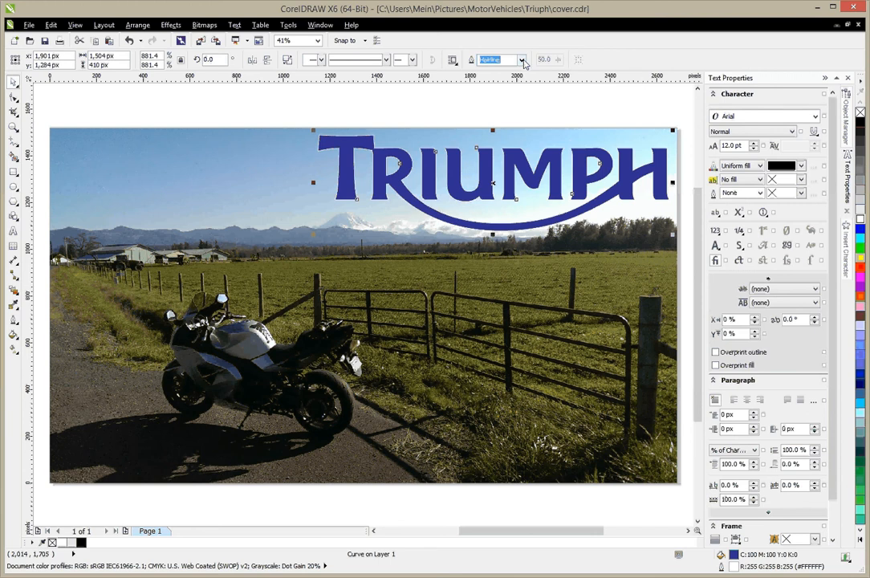
pyautogui.doubleClick(733, 568)
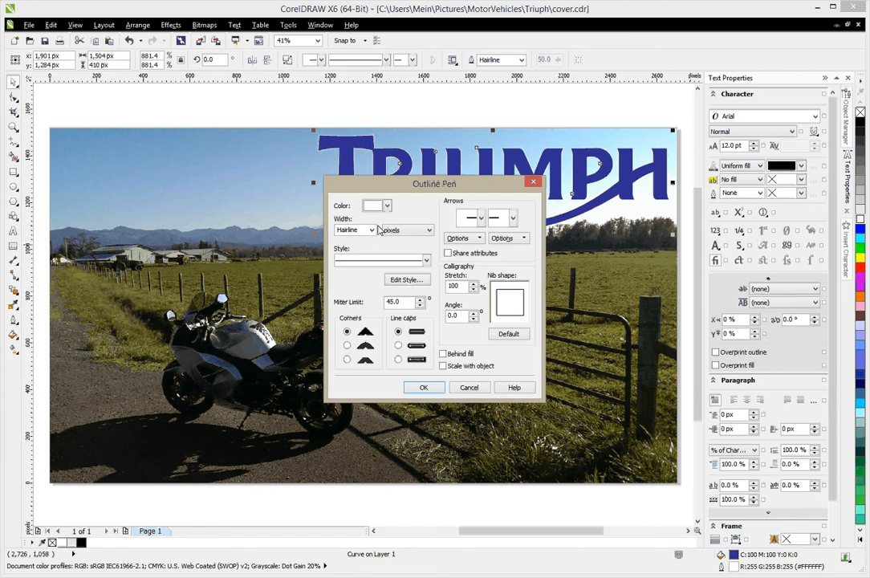
pyautogui.click(426, 260)
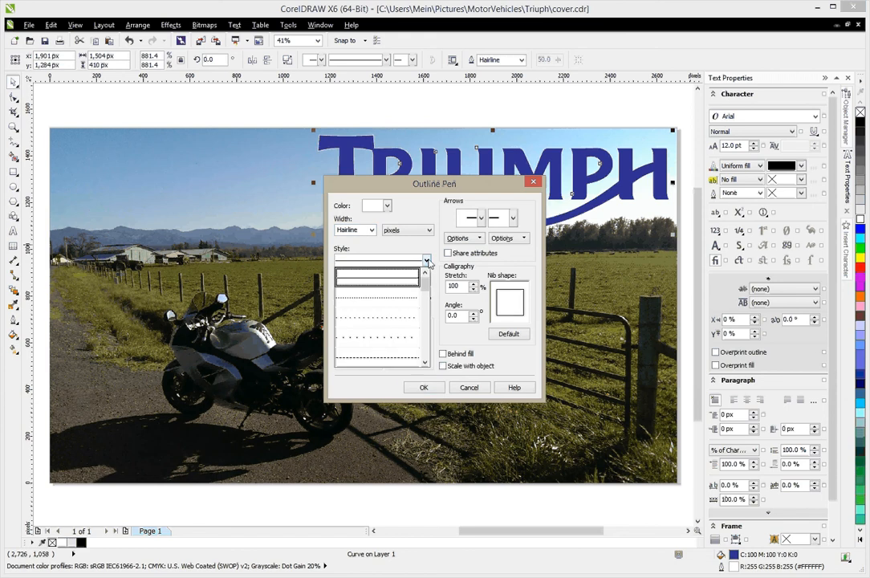
pyautogui.click(426, 260)
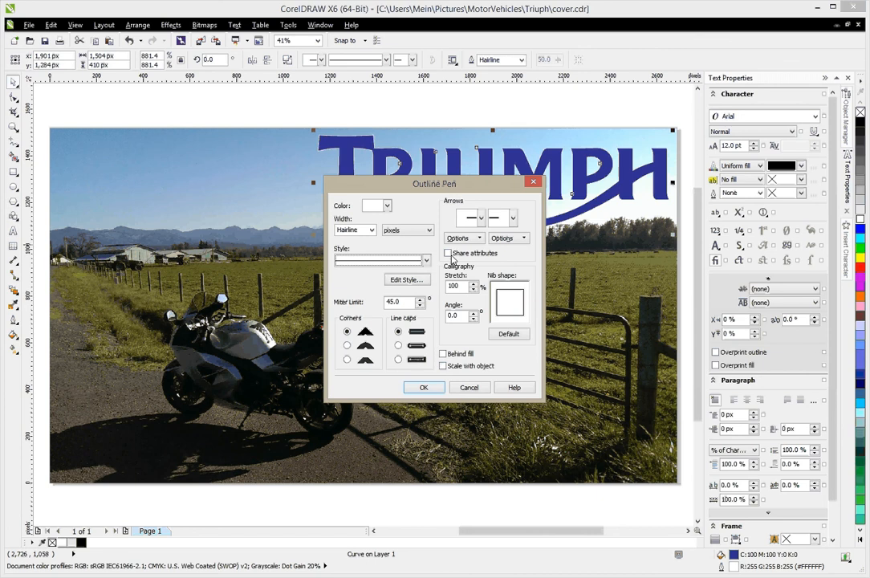
pyautogui.click(372, 231)
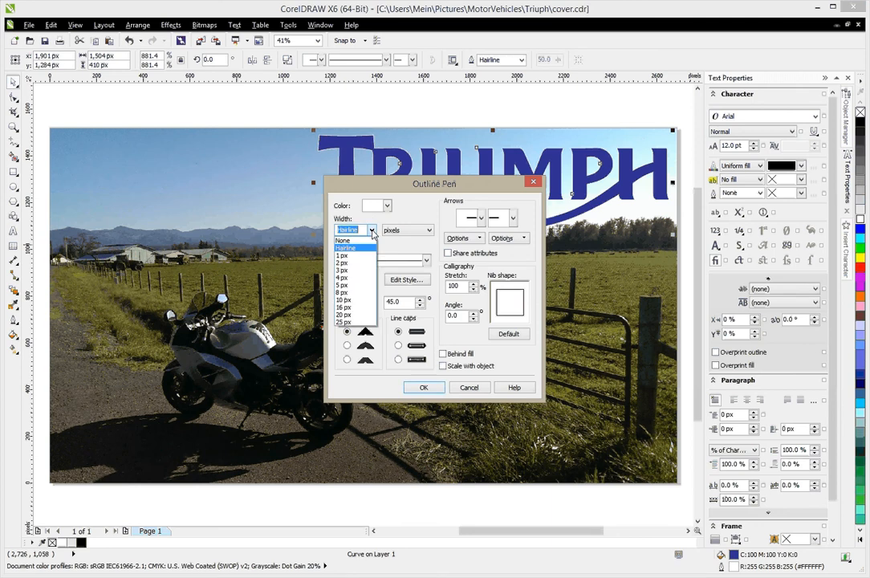
pyautogui.click(346, 292)
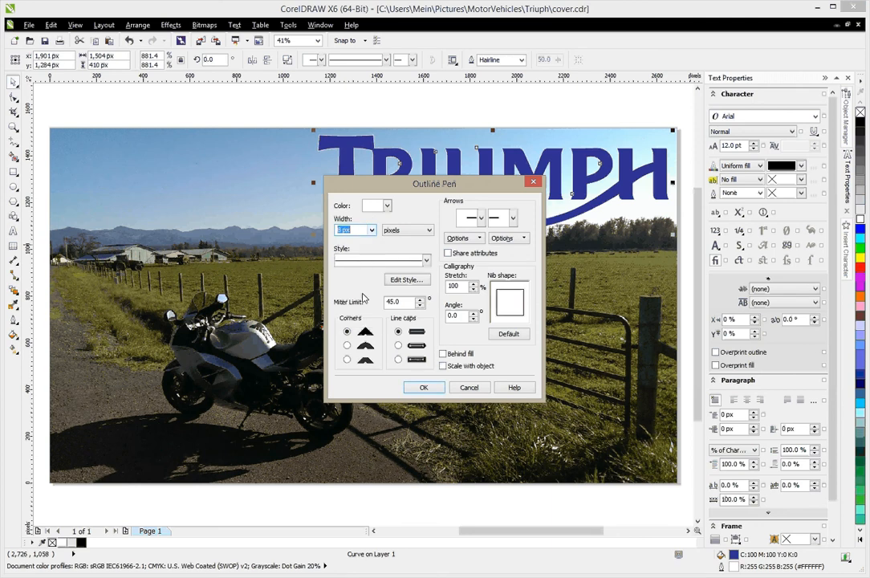
pyautogui.click(417, 390)
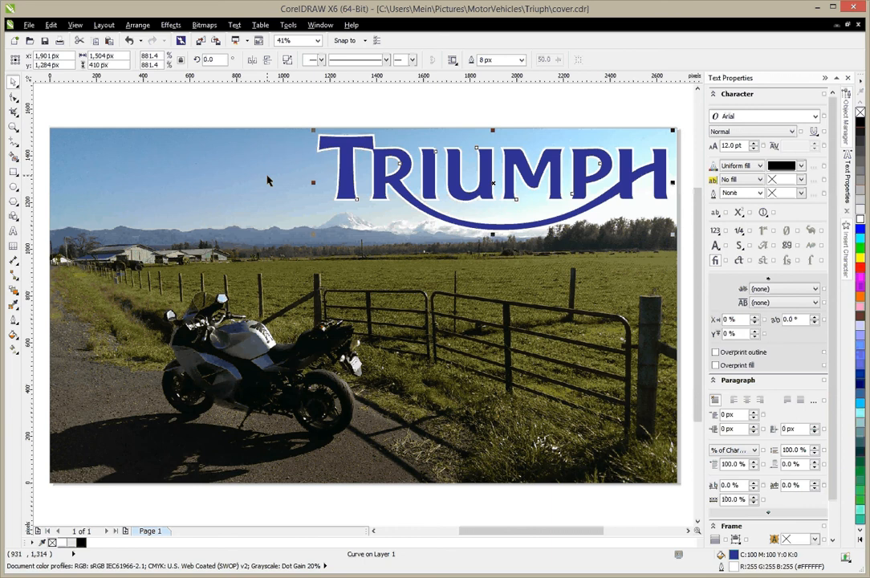
# Step: Add the artistic text "Go Your Own Way" across the road in the lower part of the photo at about 199 pt
pyautogui.click(12, 231)
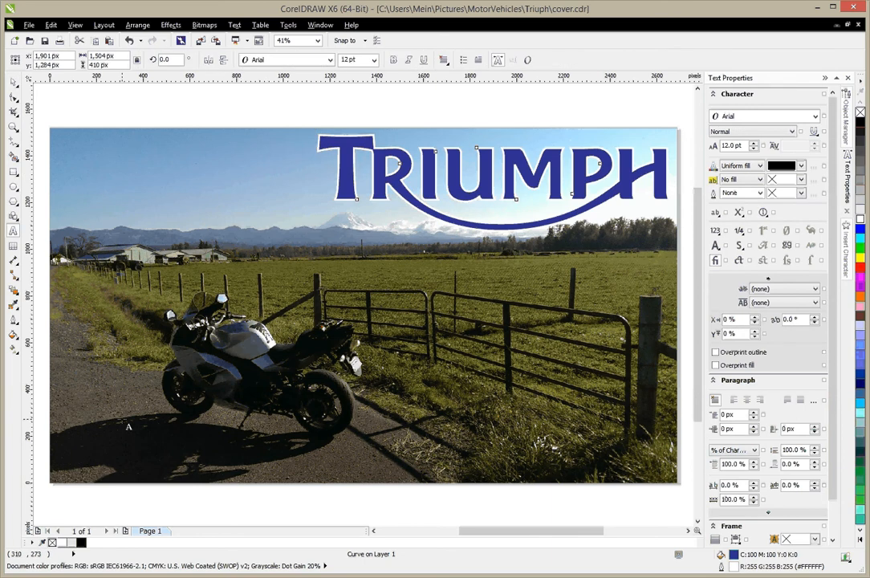
pyautogui.click(128, 426)
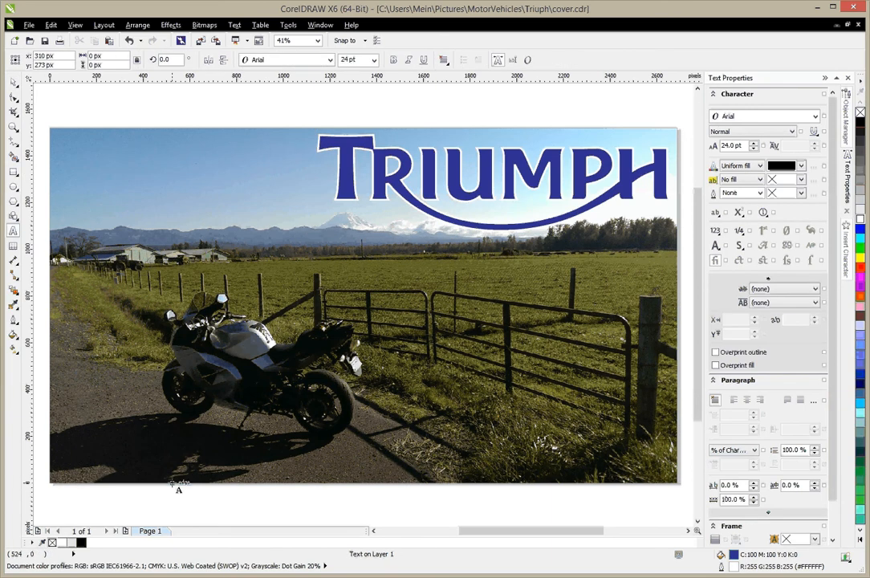
pyautogui.write('S')
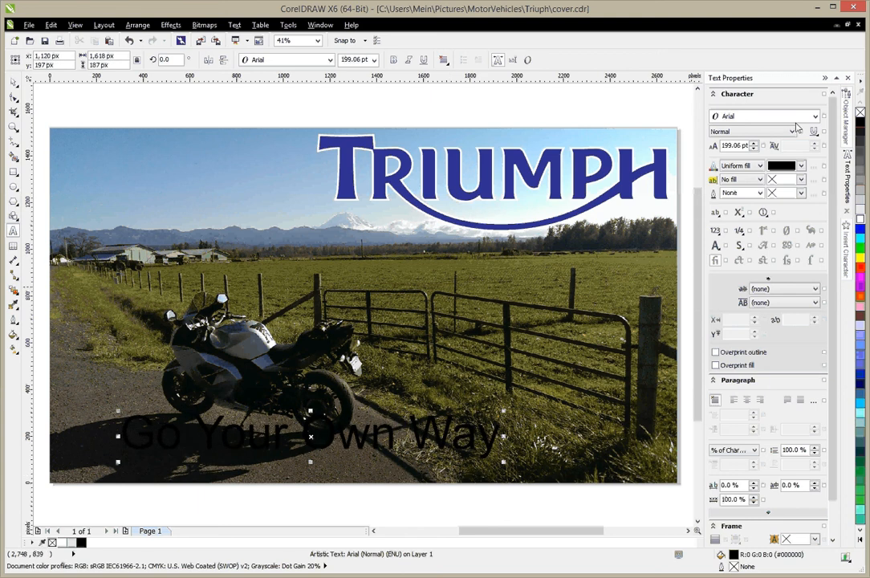
# Step: Change the font of the "Go Your Own Way" slogan to Brush Script MT
pyautogui.click(12, 81)
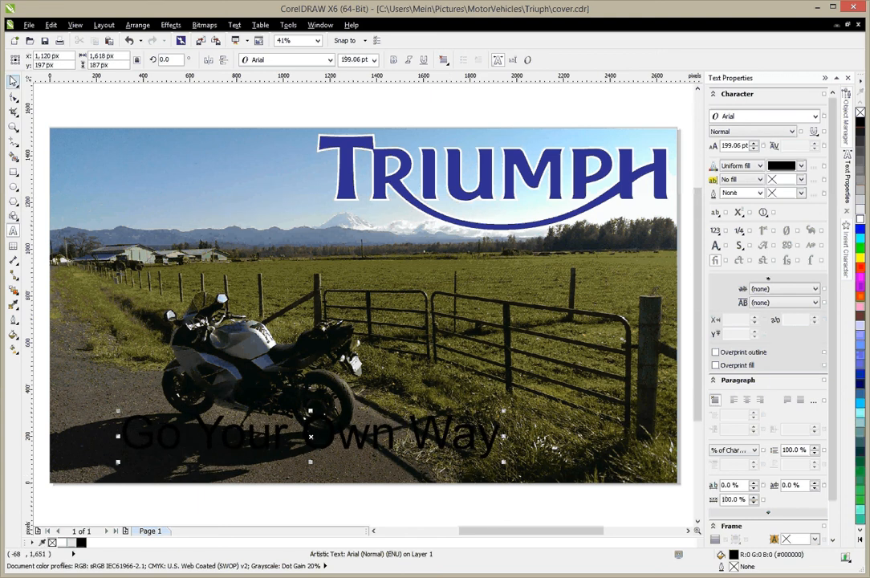
pyautogui.click(12, 80)
pyautogui.click(815, 116)
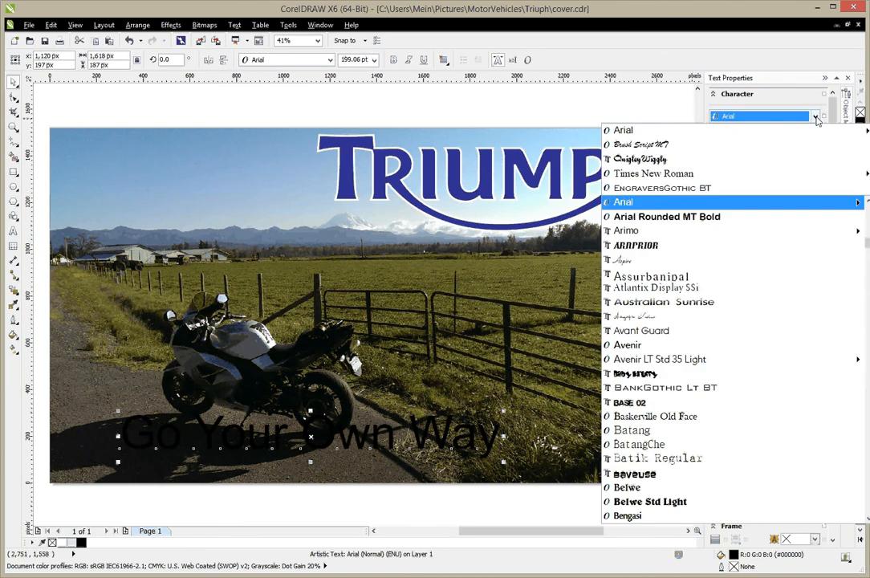
pyautogui.click(663, 146)
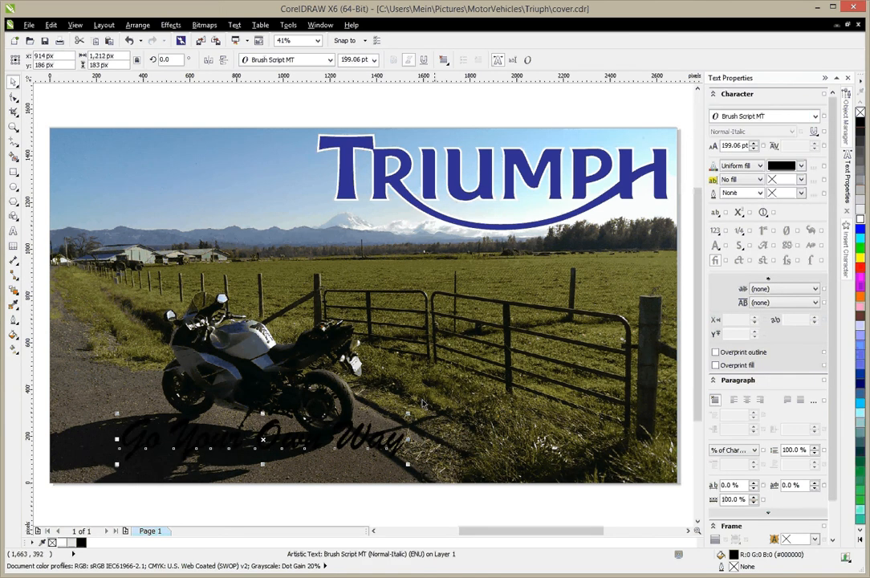
# Step: Enlarge the slogan to about 1,416 px wide and move it closer to the photo's lower-left corner
pyautogui.moveTo(407, 414); pyautogui.dragTo(454, 406)
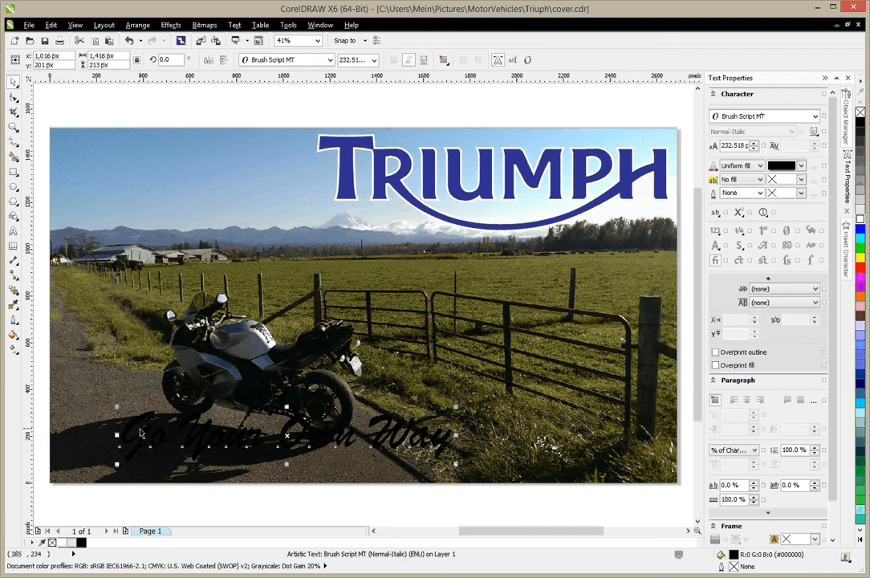
pyautogui.moveTo(140, 433); pyautogui.dragTo(101, 432)
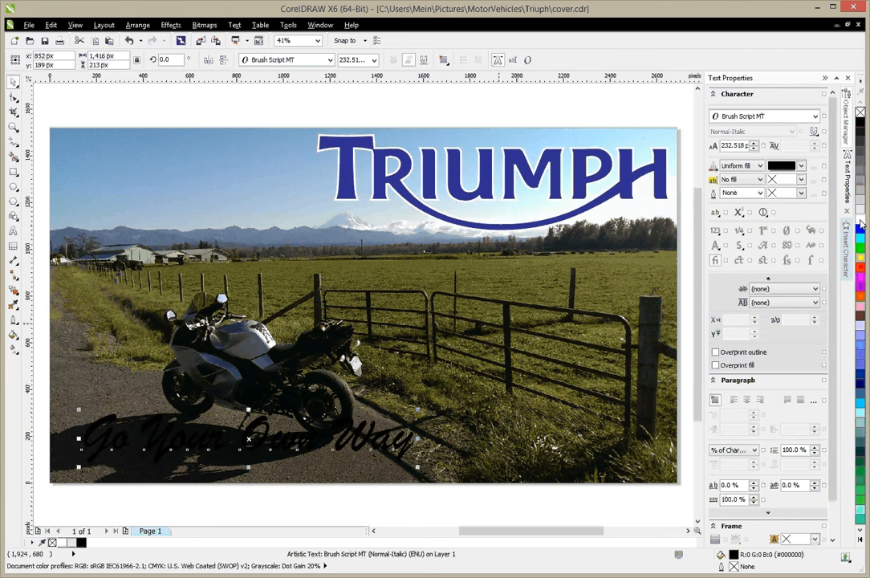
# Step: Give the slogan a white outline 16 px wide
pyautogui.rightClick(860, 216)
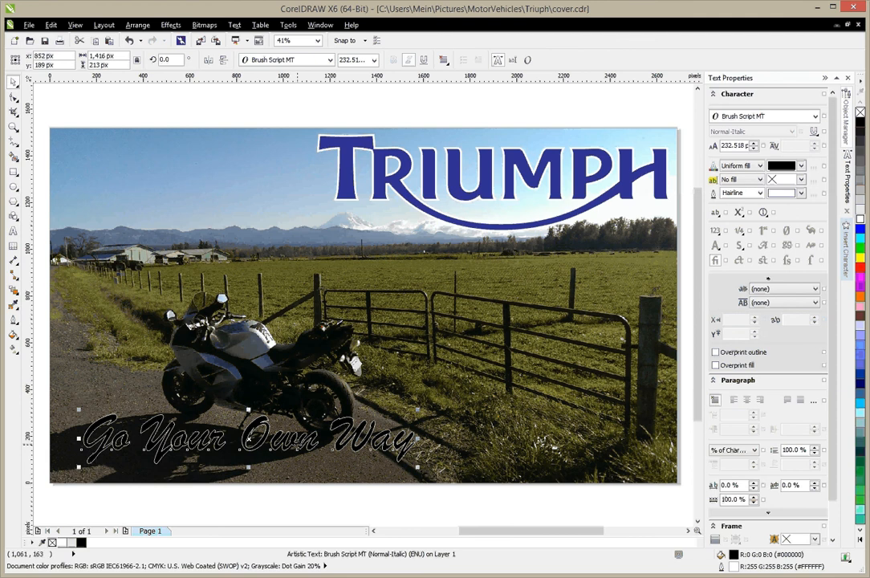
pyautogui.doubleClick(734, 567)
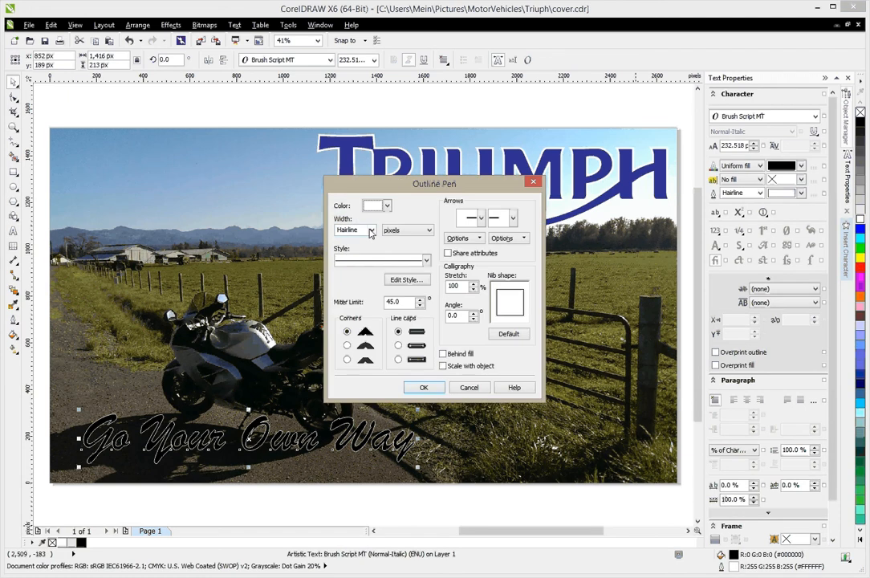
pyautogui.click(372, 231)
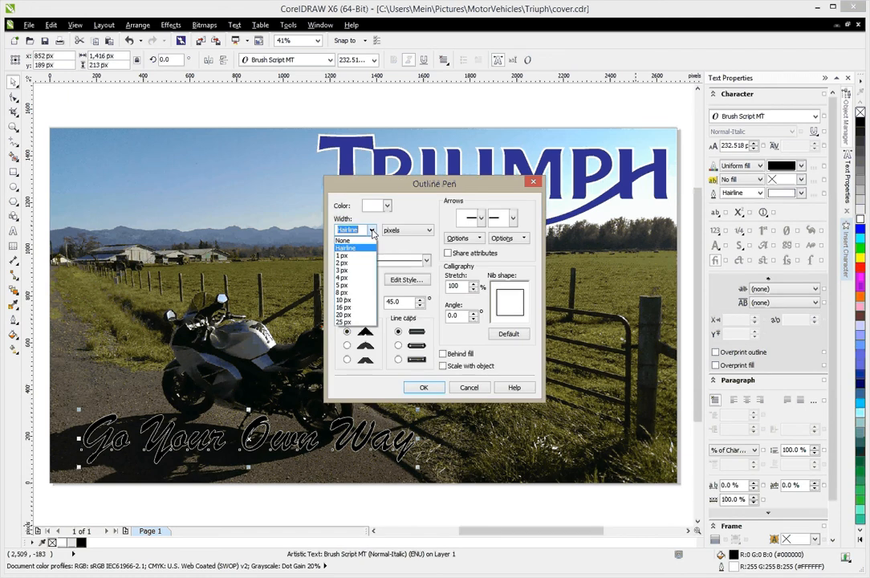
pyautogui.click(361, 309)
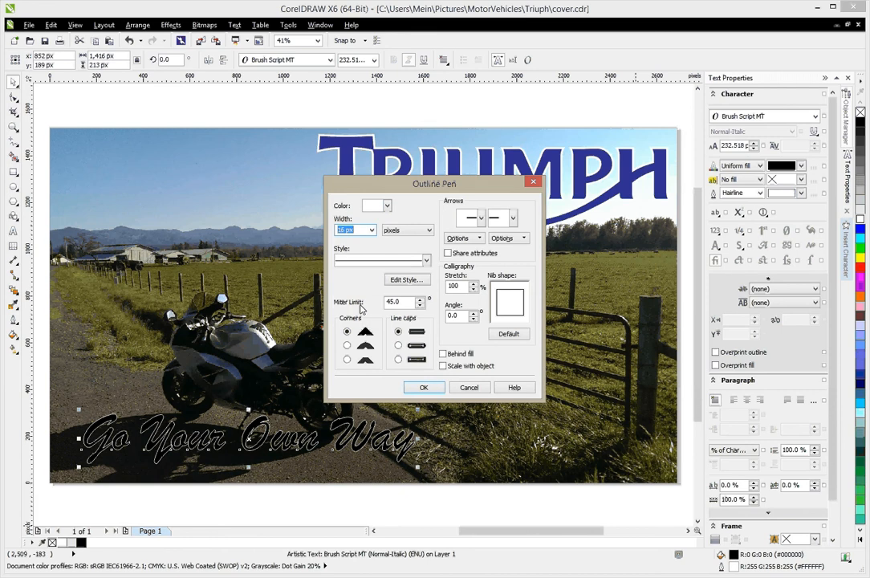
pyautogui.click(425, 388)
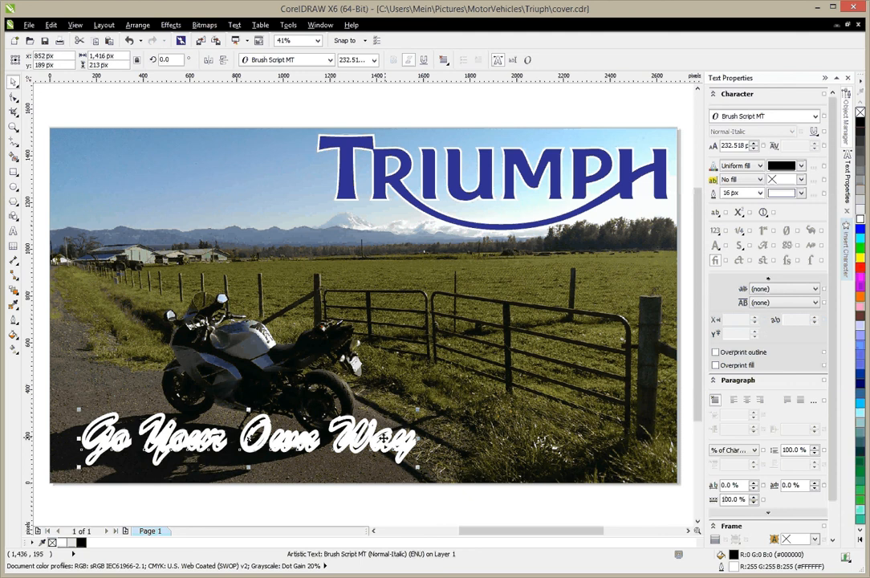
# Step: Remove the slogan's outline by setting its outline pen width to None
pyautogui.scroll(5, 384, 438)
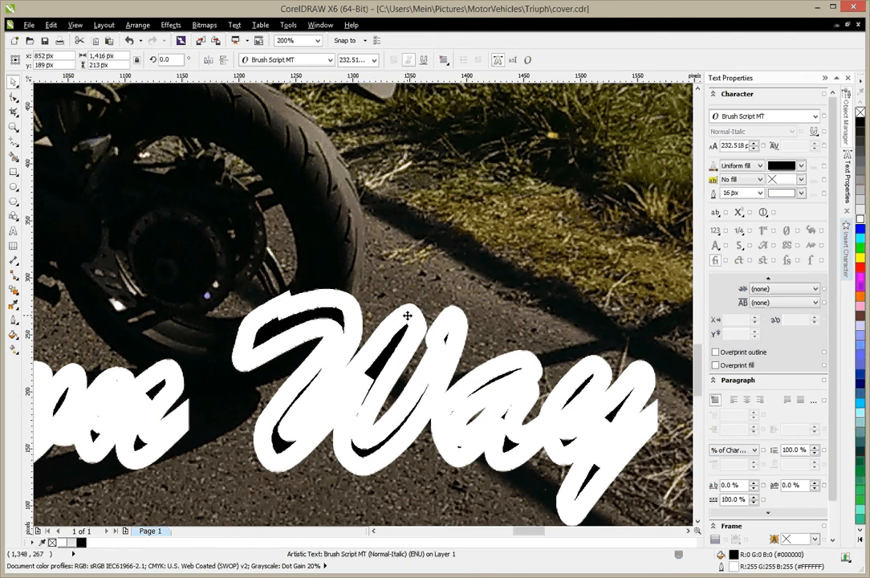
pyautogui.doubleClick(408, 315)
pyautogui.click(13, 82)
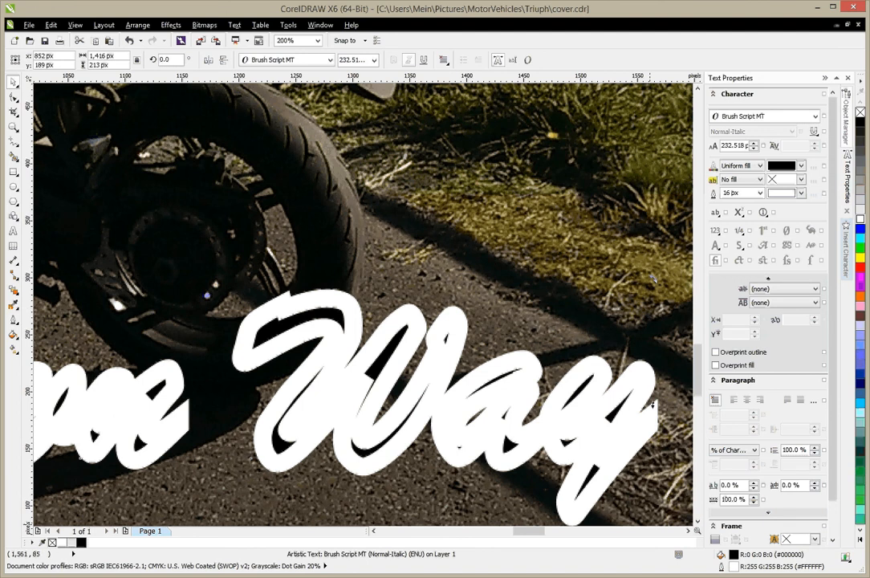
pyautogui.doubleClick(733, 567)
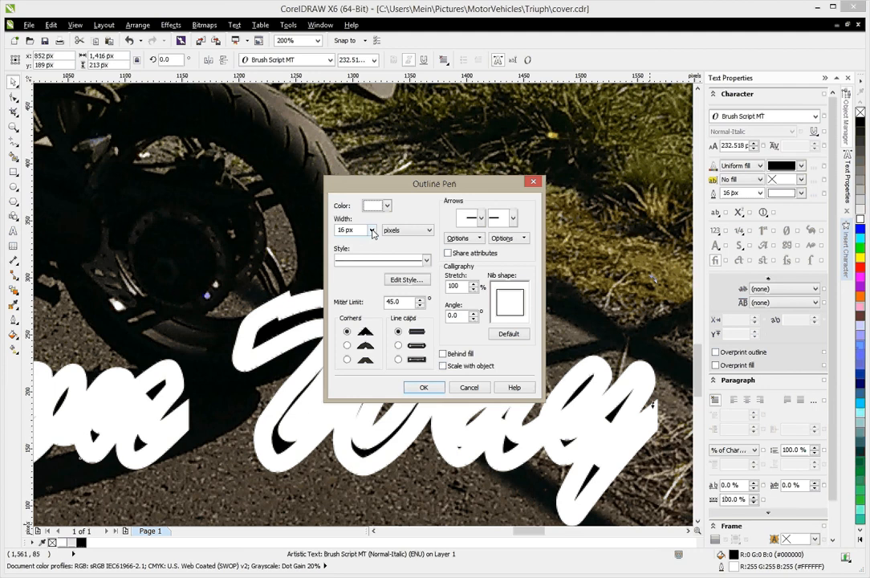
pyautogui.click(371, 230)
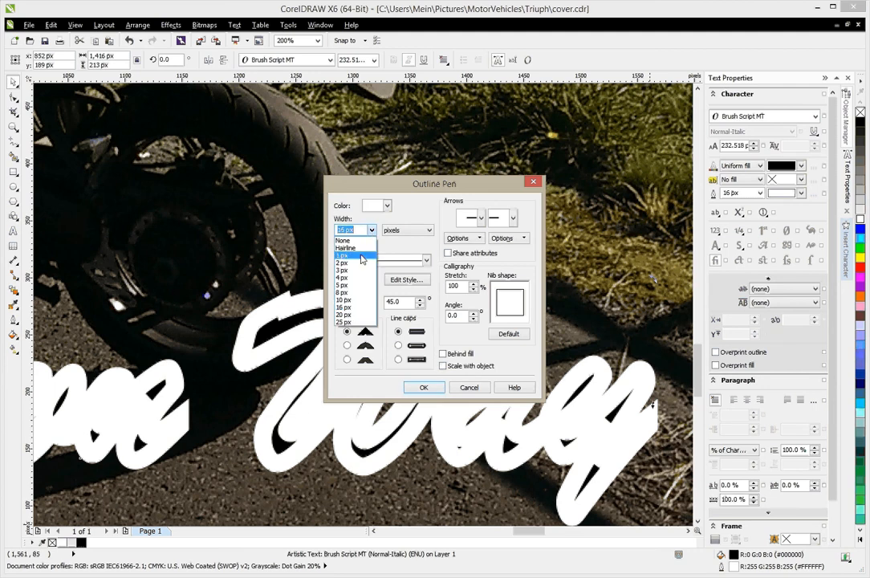
pyautogui.click(343, 240)
pyautogui.click(423, 387)
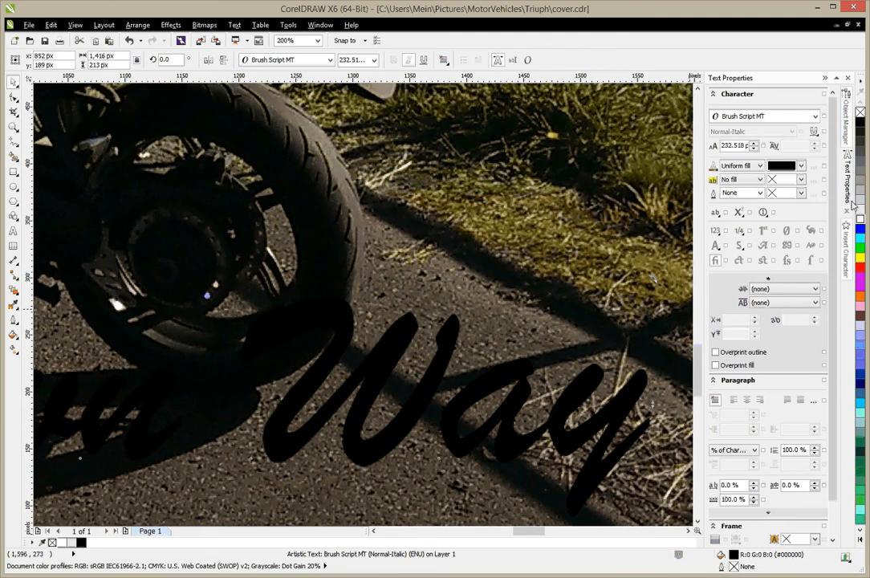
# Step: Try a white hairline outline on the slogan and remove it again
pyautogui.rightClick(861, 226)
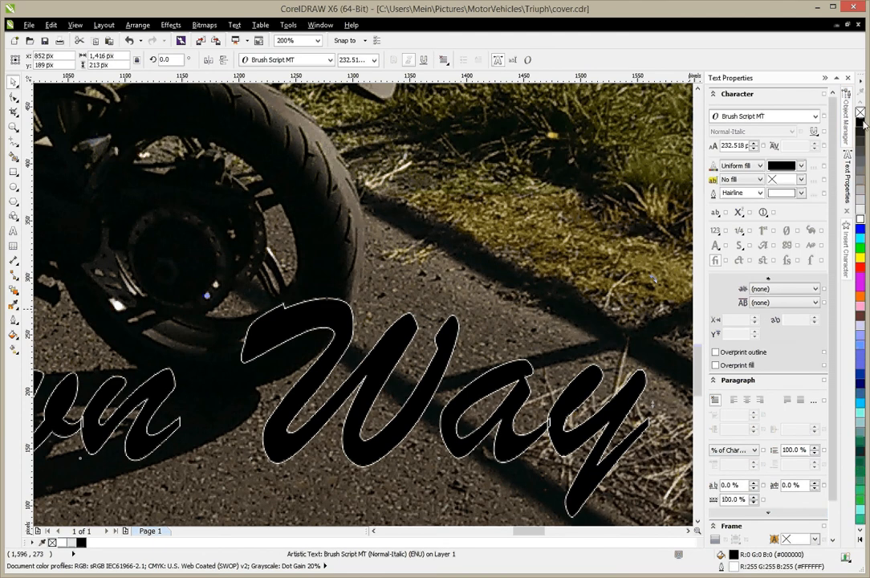
pyautogui.rightClick(860, 115)
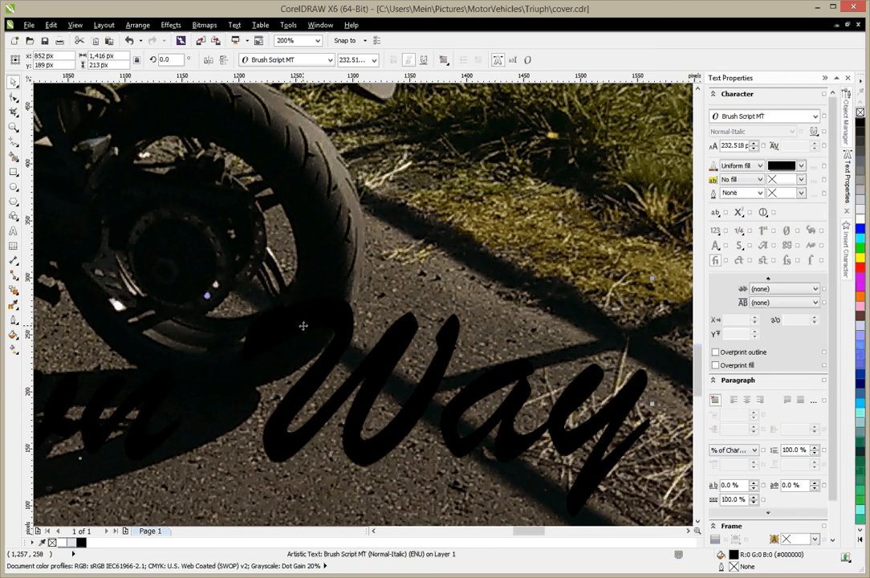
# Step: Duplicate the slogan and align the duplicate with the original by both horizontal and vertical centers
pyautogui.press('Right')
pyautogui.press('Up')
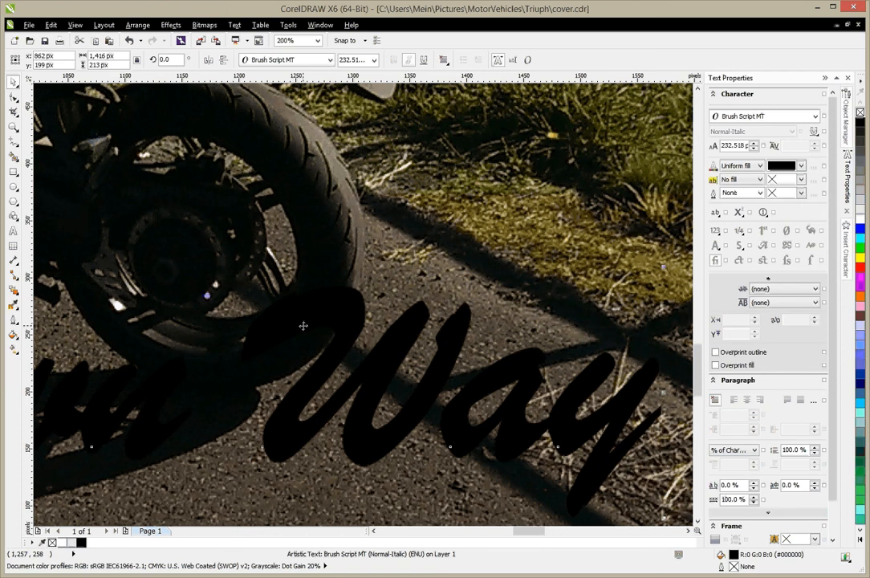
pyautogui.click(846, 125)
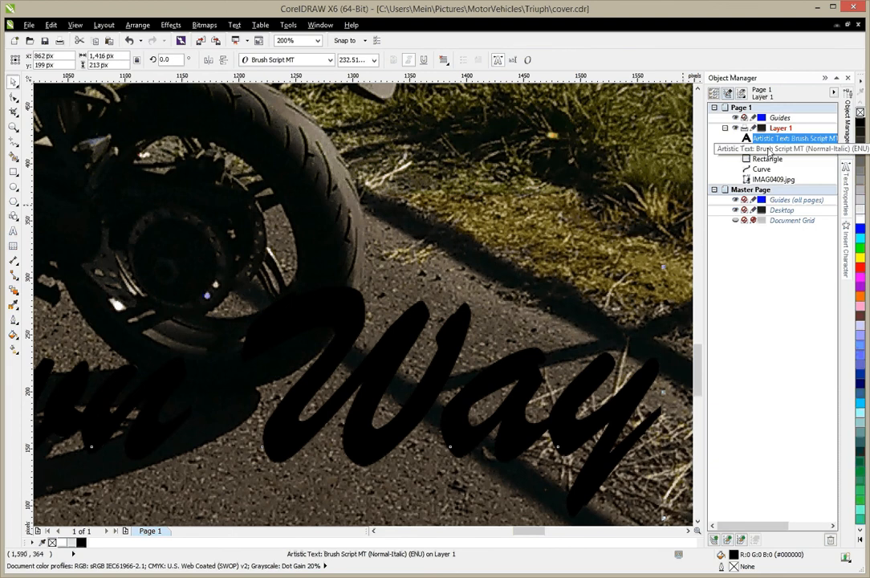
pyautogui.keyDown('ctrl'); pyautogui.click(769, 150); pyautogui.keyUp('ctrl')
pyautogui.press('e')
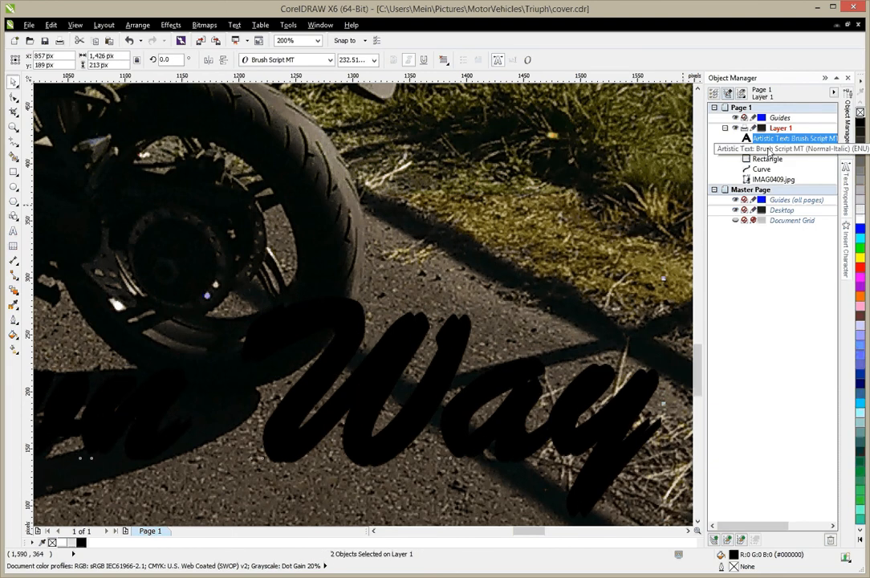
pyautogui.press('c')
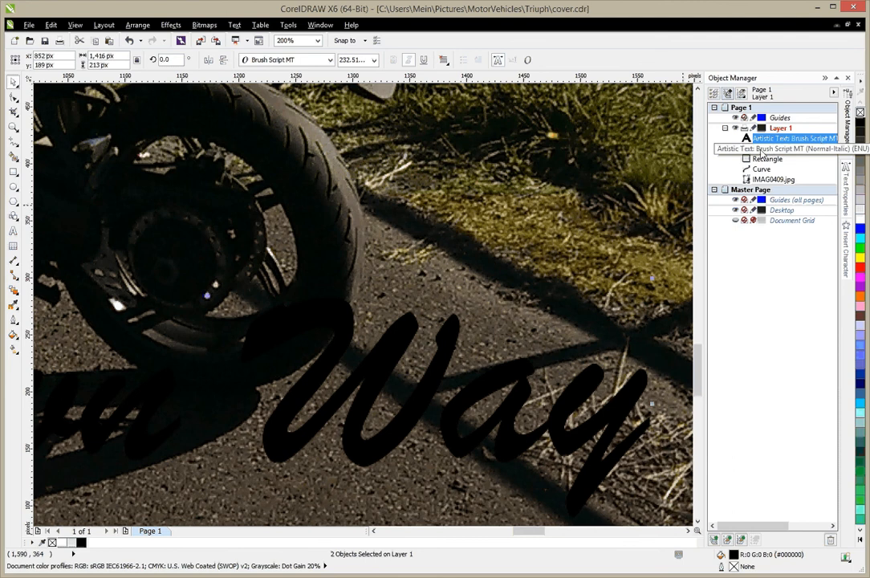
# Step: Give the lower of the two stacked slogan copies a wide white outline so it shows around the unoutlined copy
pyautogui.click(762, 150)
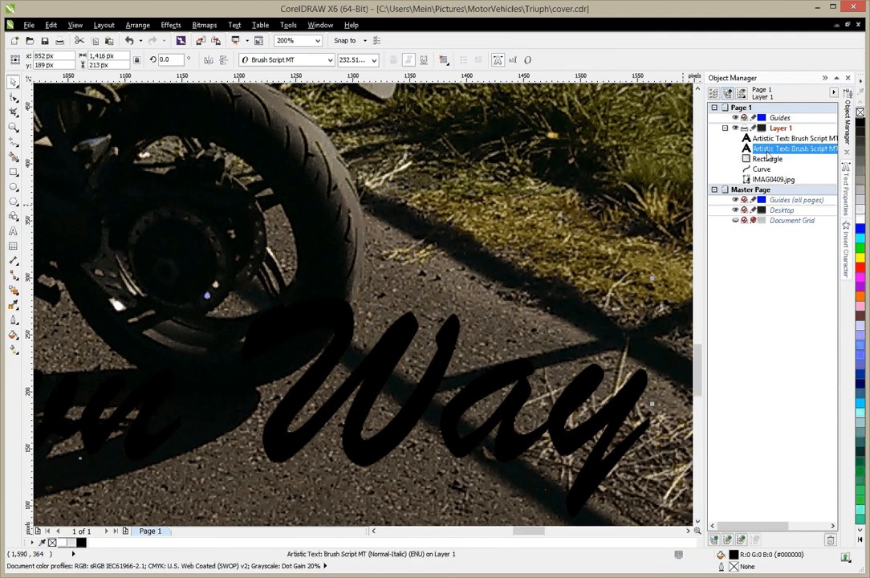
pyautogui.rightClick(860, 225)
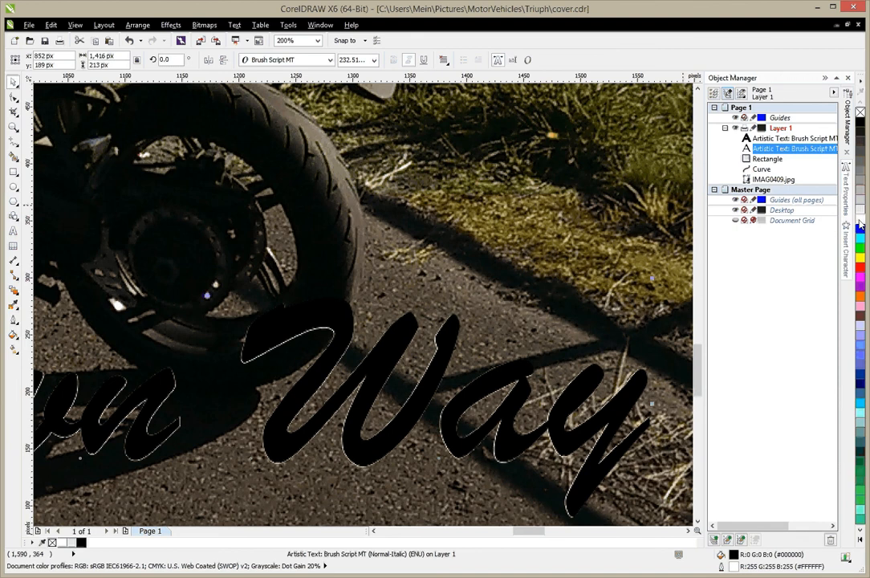
pyautogui.doubleClick(734, 567)
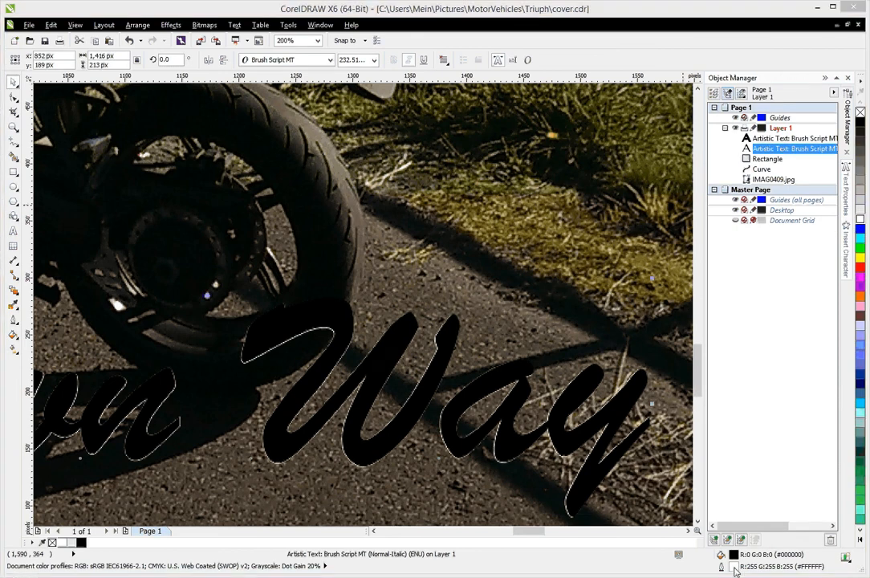
pyautogui.click(371, 231)
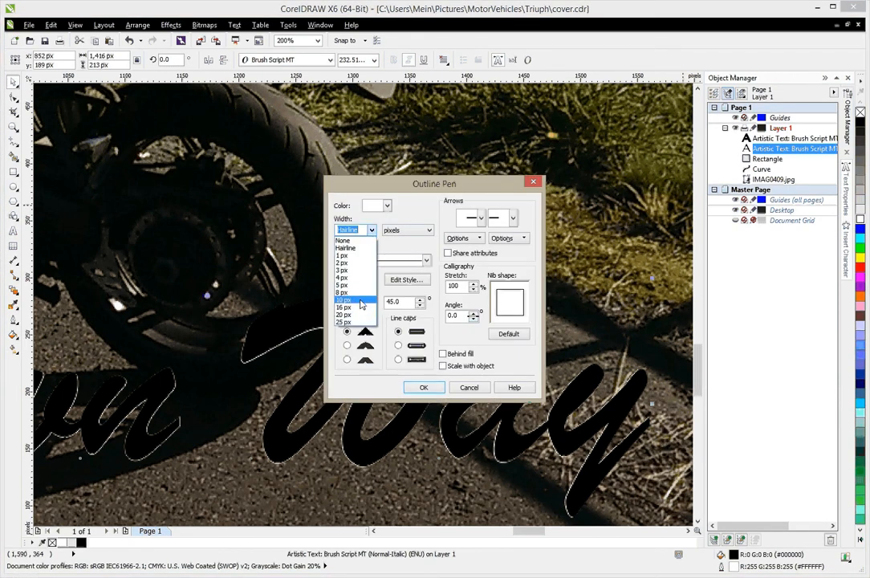
pyautogui.click(353, 301)
pyautogui.click(421, 388)
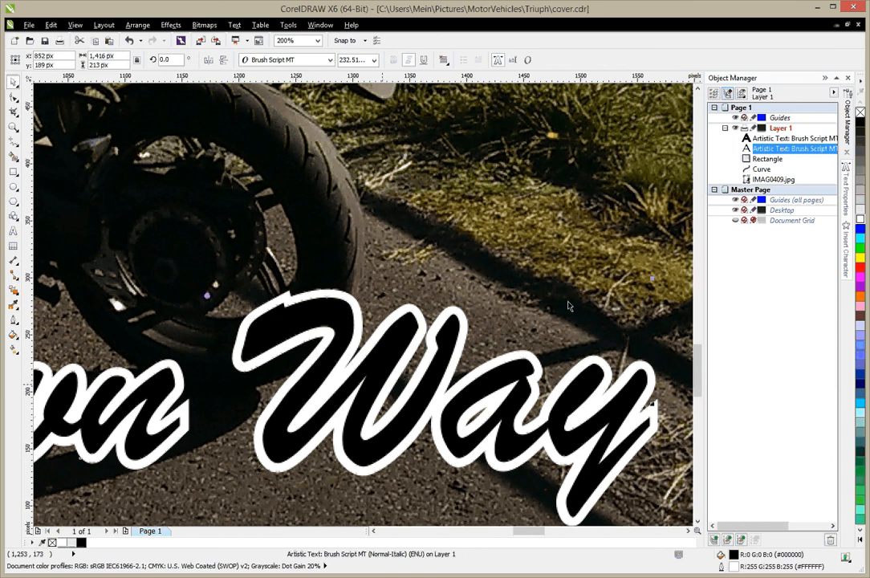
# Step: Cut the white-outlined lower slogan copy out of Layer 1
pyautogui.moveTo(774, 150); pyautogui.dragTo(776, 154)
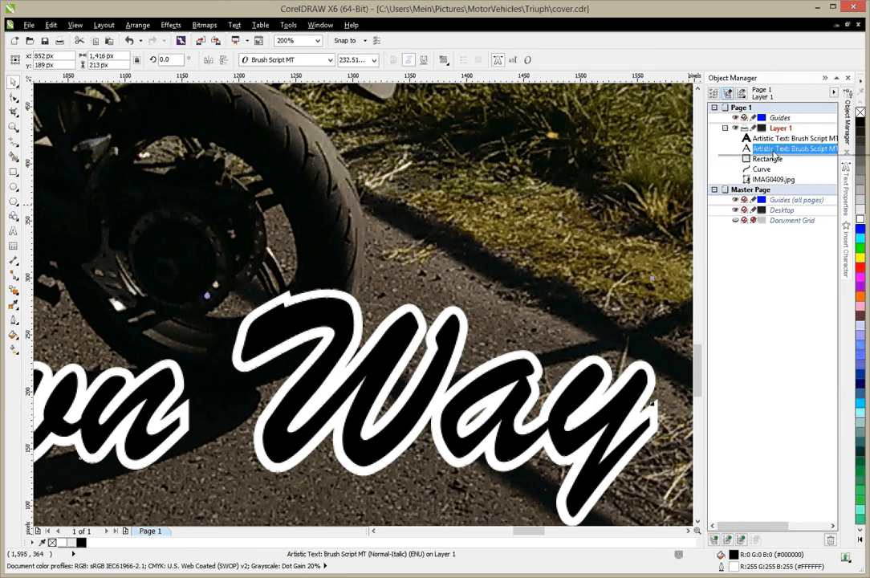
pyautogui.rightClick(776, 155)
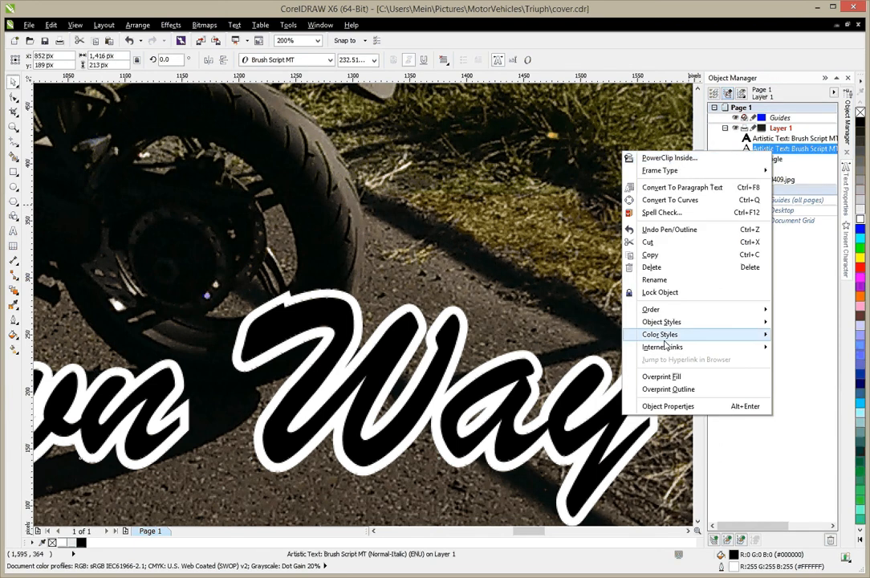
pyautogui.click(647, 241)
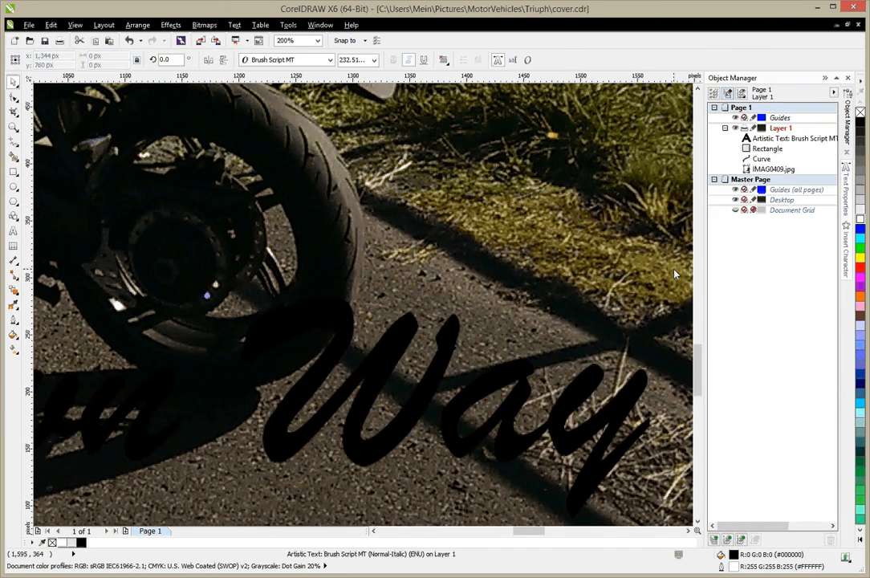
# Step: Give the remaining slogan a white outline 16 px wide placed behind its fill, and deselect it with the whole cover in view
pyautogui.click(774, 138)
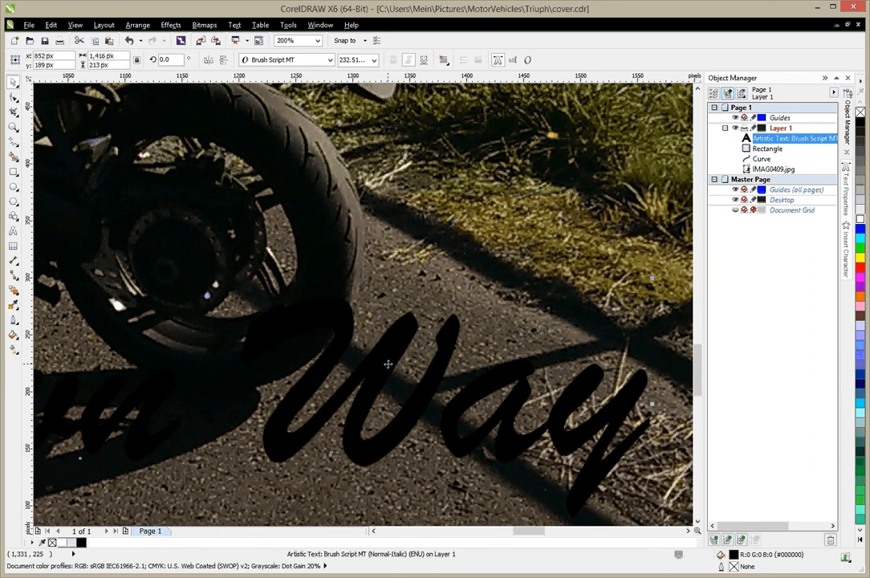
pyautogui.rightClick(861, 221)
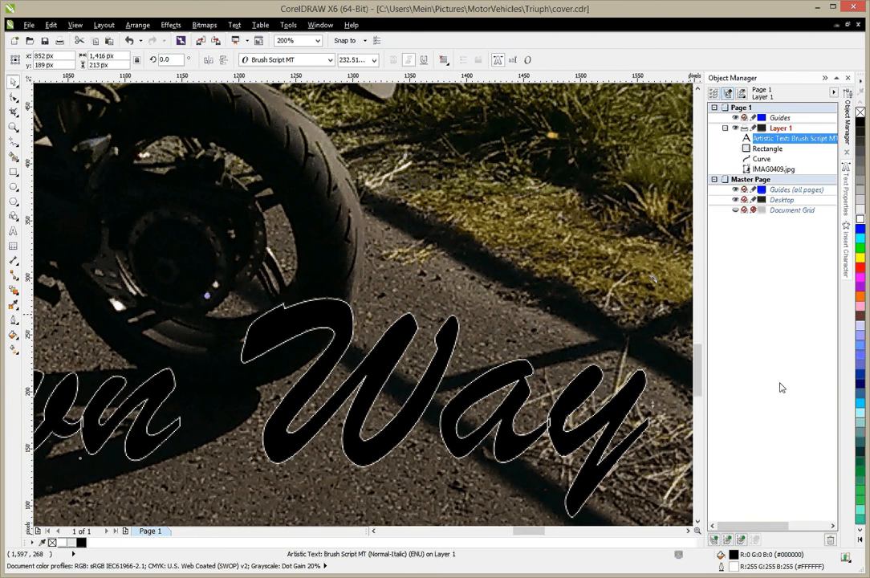
pyautogui.doubleClick(736, 570)
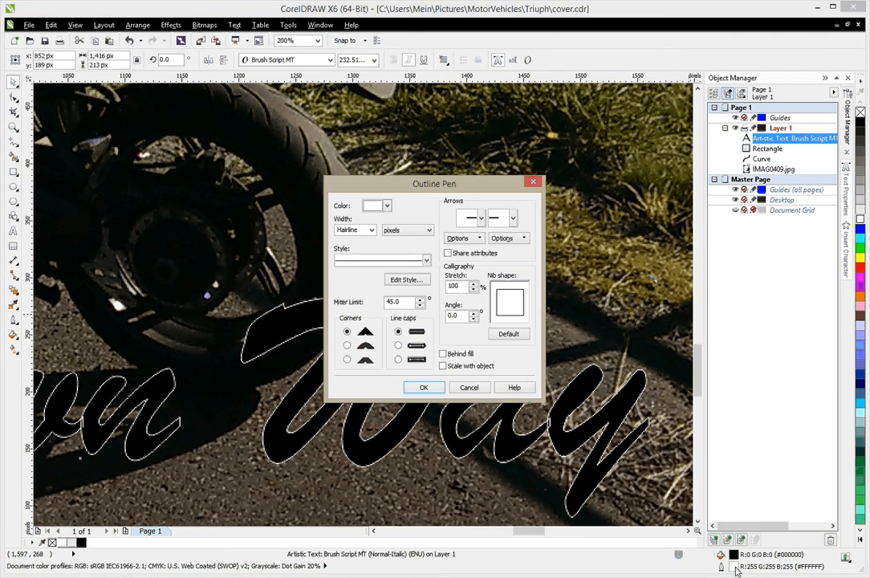
pyautogui.click(372, 230)
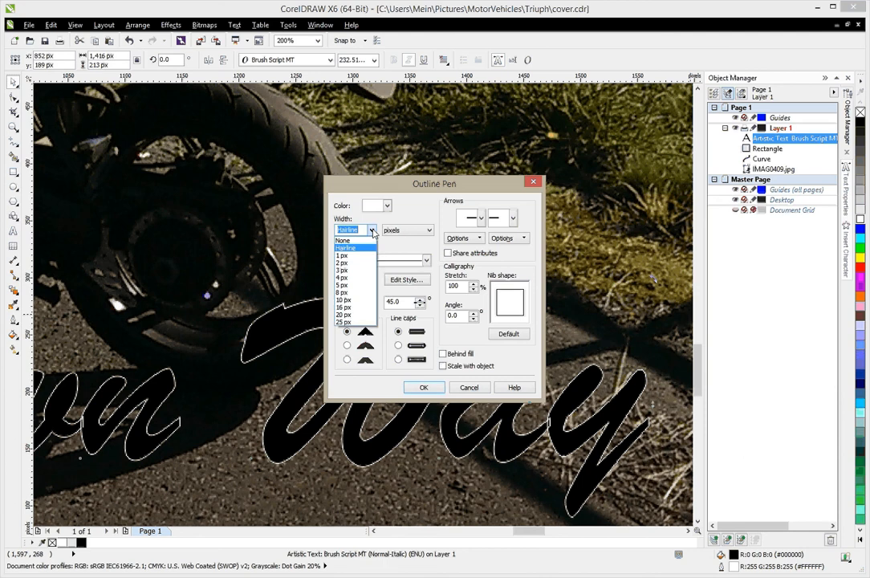
pyautogui.click(362, 310)
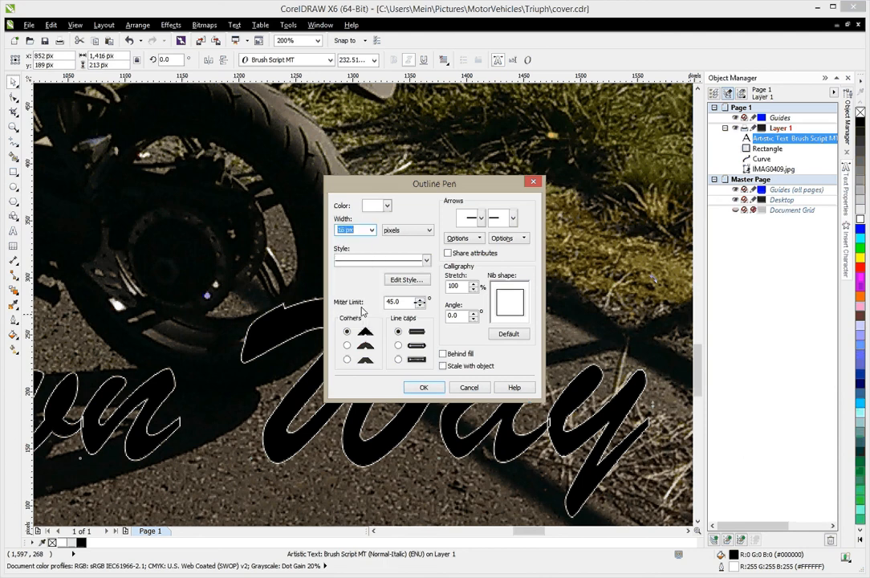
pyautogui.click(470, 358)
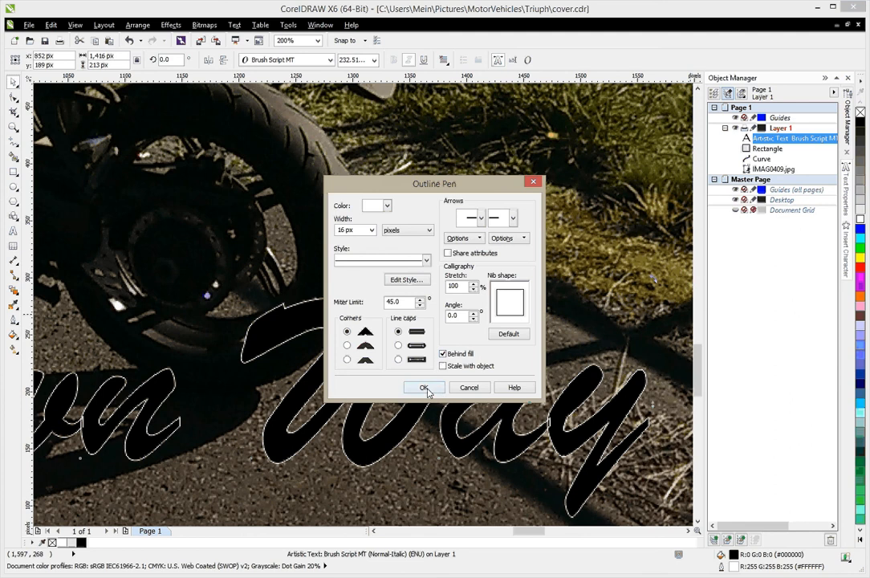
pyautogui.click(424, 387)
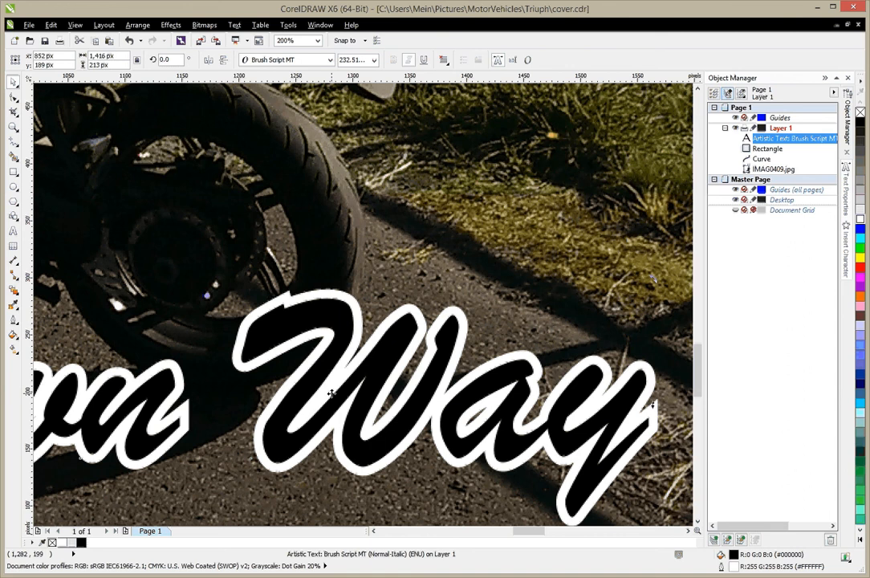
pyautogui.hotkey('shift', 'F4')
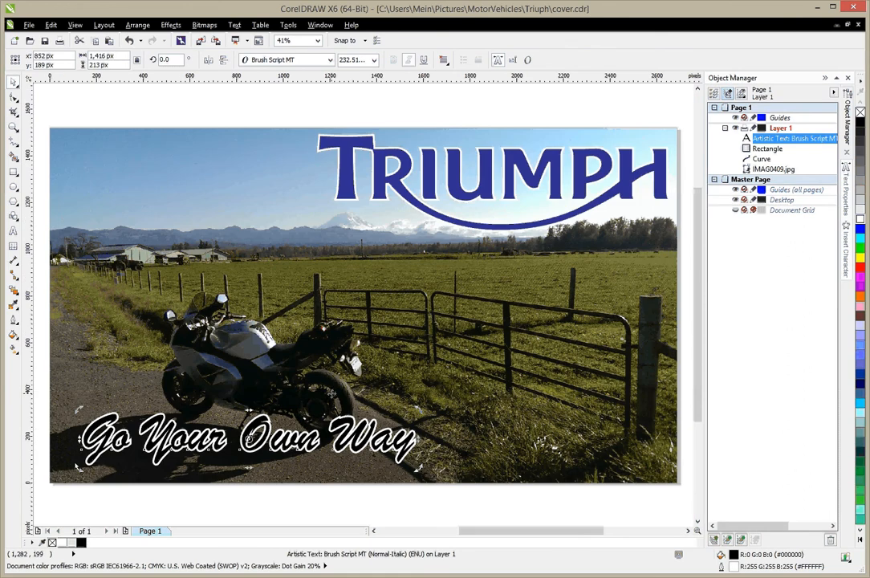
pyautogui.click(192, 489)
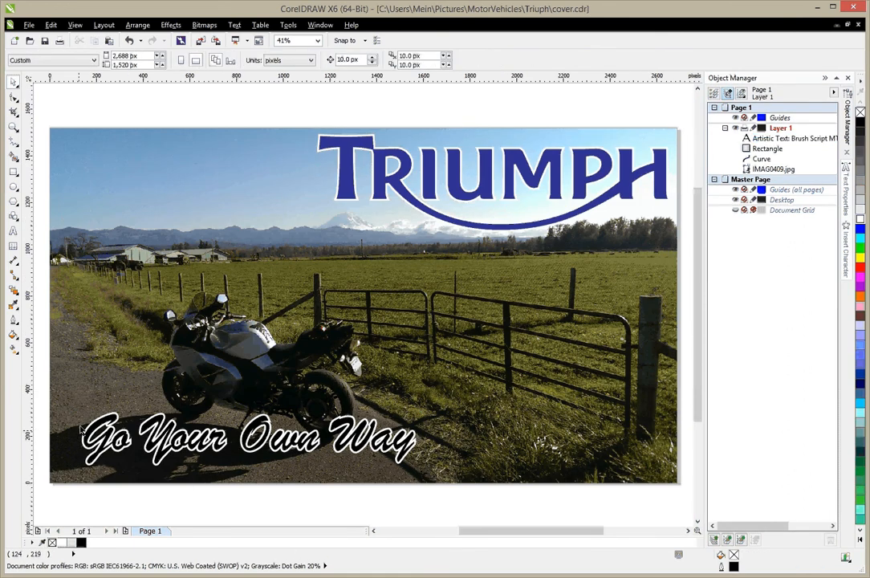